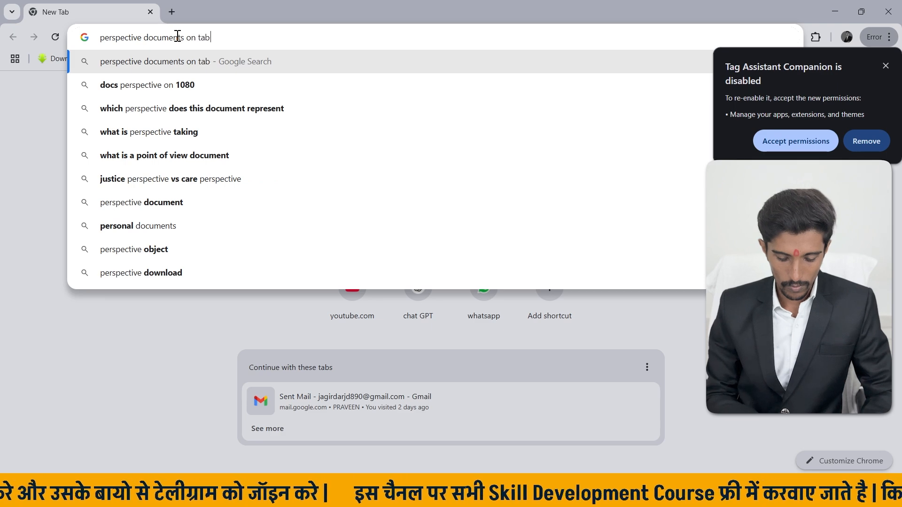
# Search Google Images for "perspective documents on table" and browse the results for a document photographed at an angle
pyautogui.press('Return')
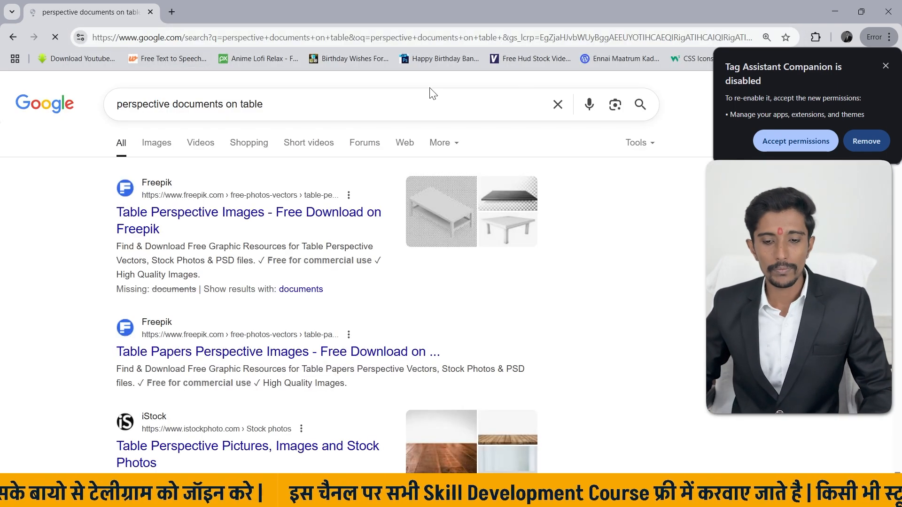
pyautogui.click(176, 143)
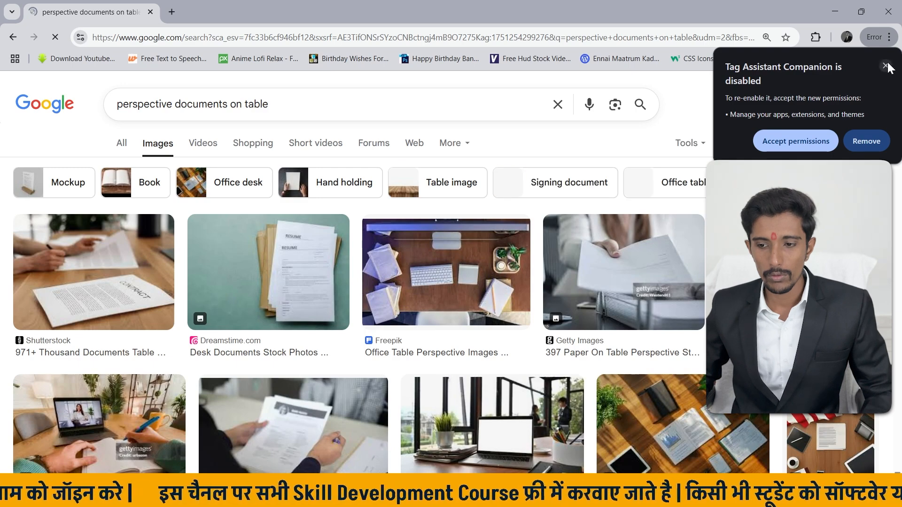
pyautogui.click(886, 65)
pyautogui.scroll(-4, 462, 289)
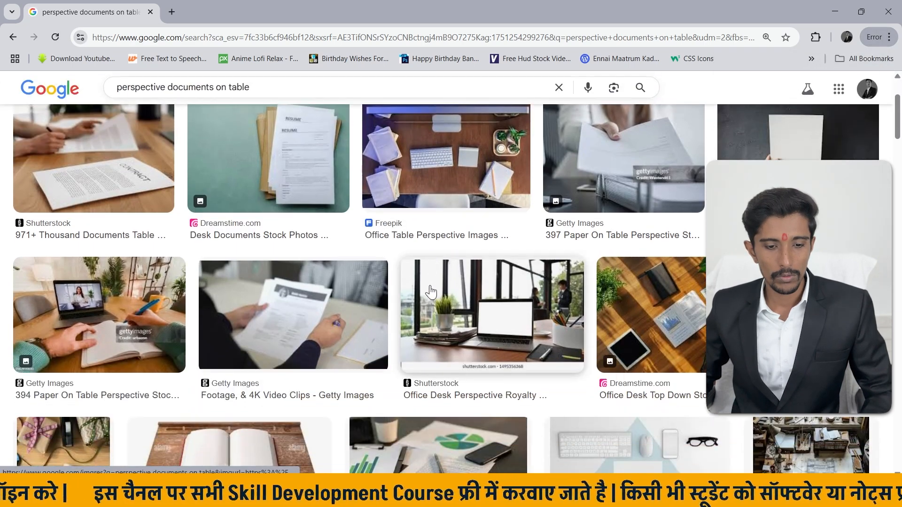
pyautogui.scroll(-5, 437, 294)
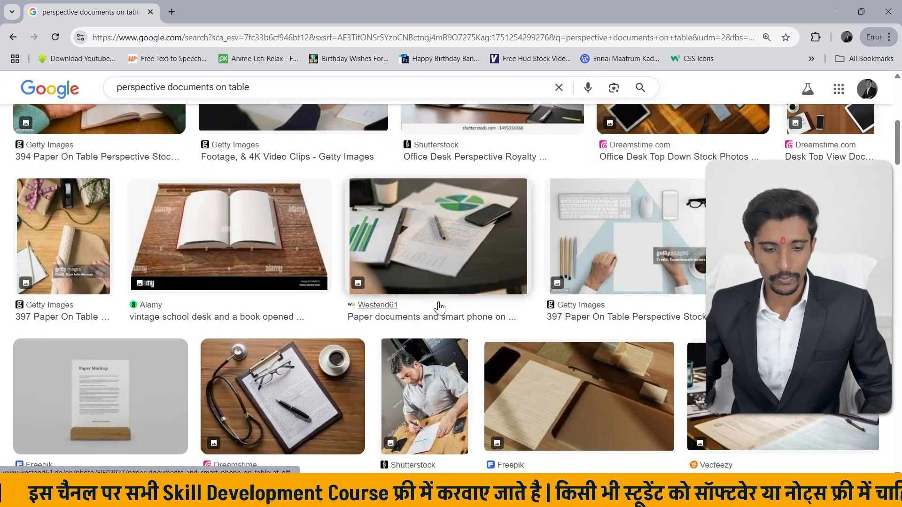
pyautogui.scroll(-5, 437, 295)
pyautogui.scroll(1, 423, 289)
pyautogui.scroll(-3, 421, 284)
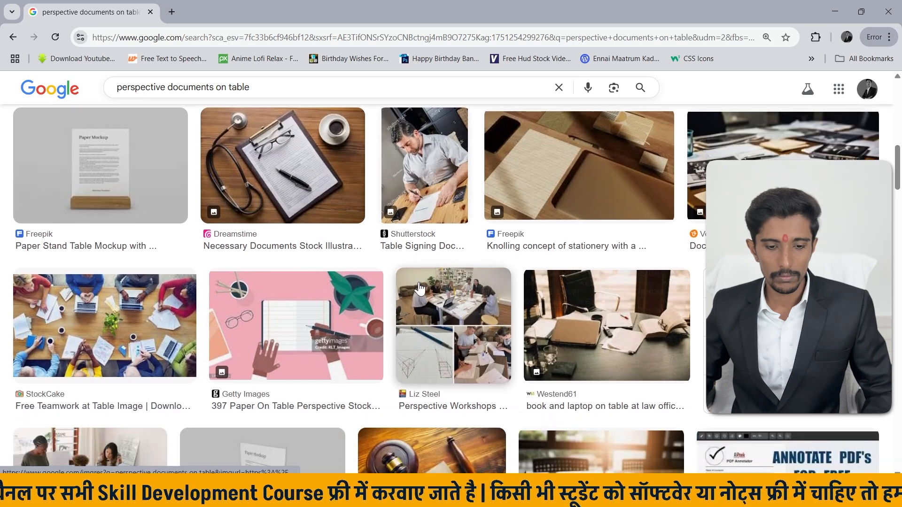
pyautogui.scroll(-5, 420, 291)
pyautogui.scroll(6, 419, 289)
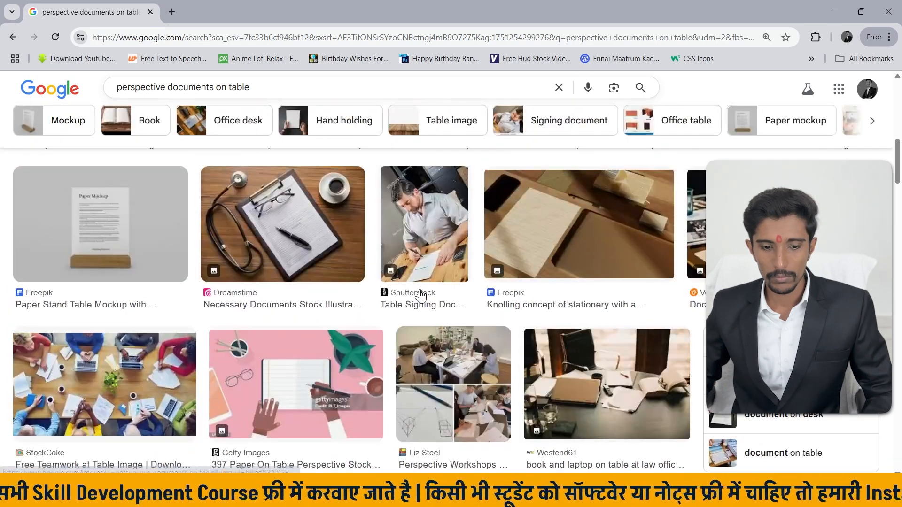
# Open the related image search "document on desk" and copy the A4 Letter on Desk Mockup image from Mockup World
pyautogui.click(797, 423)
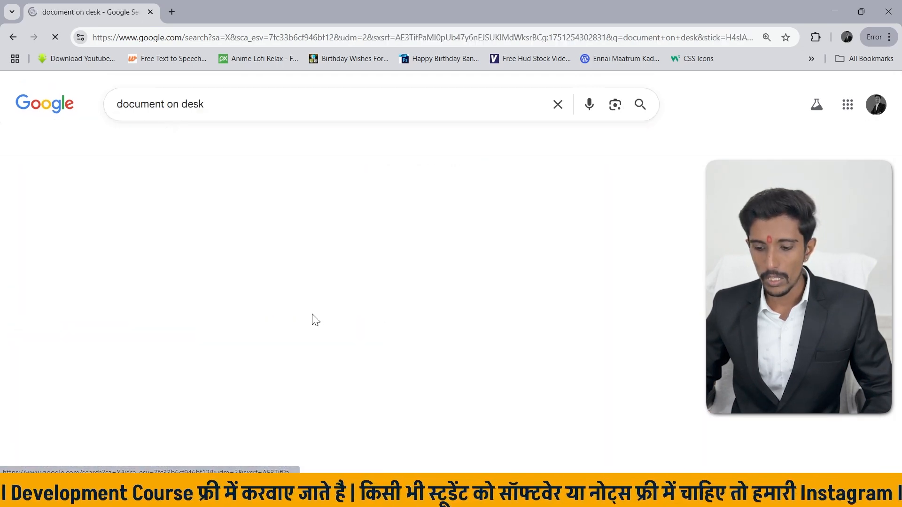
pyautogui.scroll(-3, 344, 281)
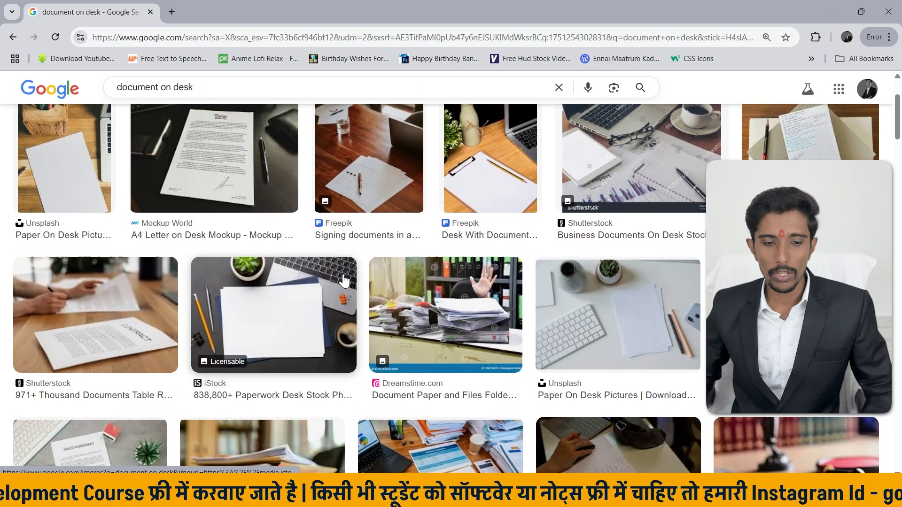
pyautogui.click(245, 134)
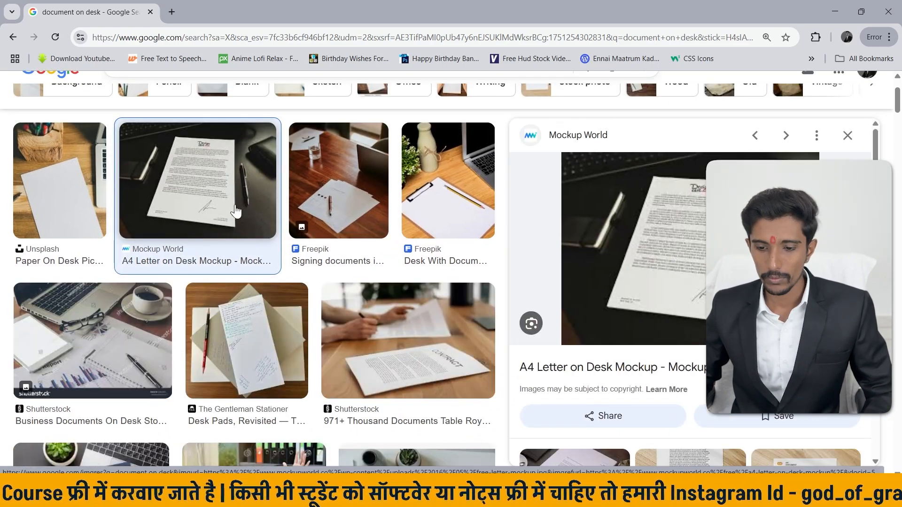
pyautogui.rightClick(642, 152)
pyautogui.rightClick(611, 206)
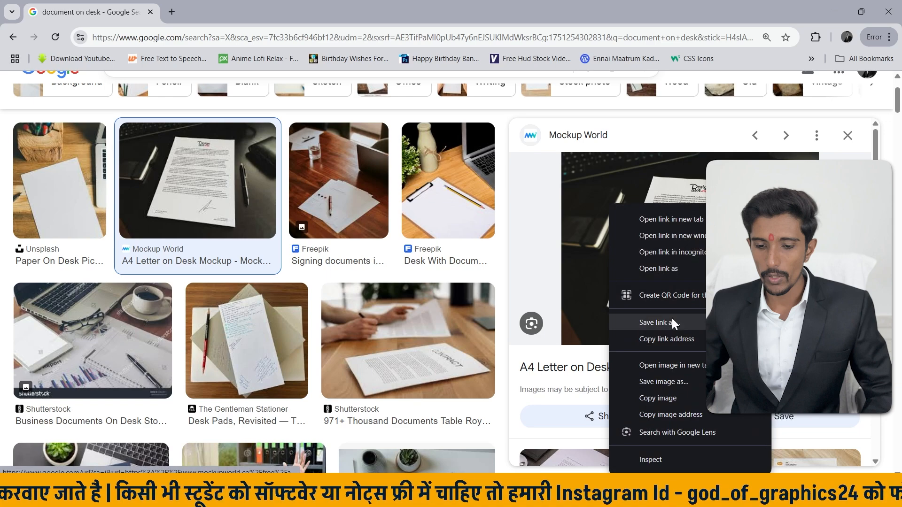
pyautogui.click(679, 398)
# Switch to Photoshop and paste the copied letter image into the blank Untitled-1 document
pyautogui.hotkey('alt', 'Tab')
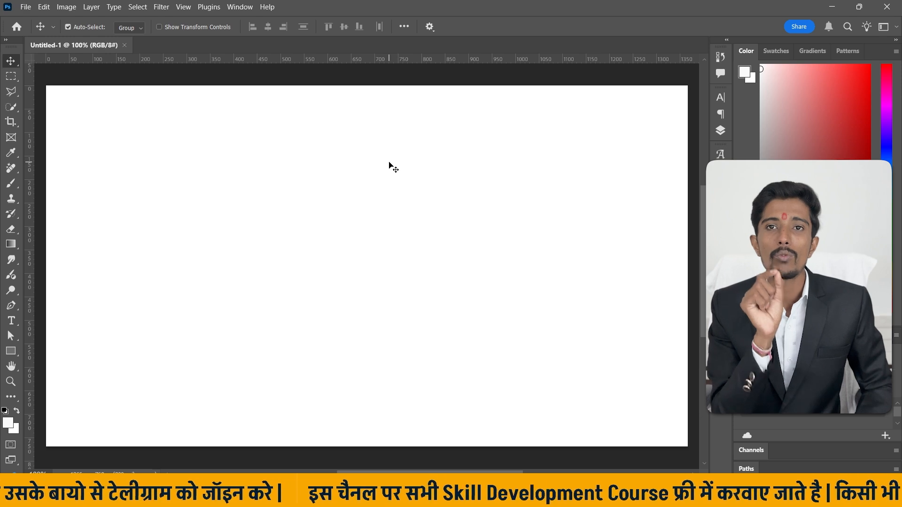
pyautogui.hotkey('ctrl', 'v')
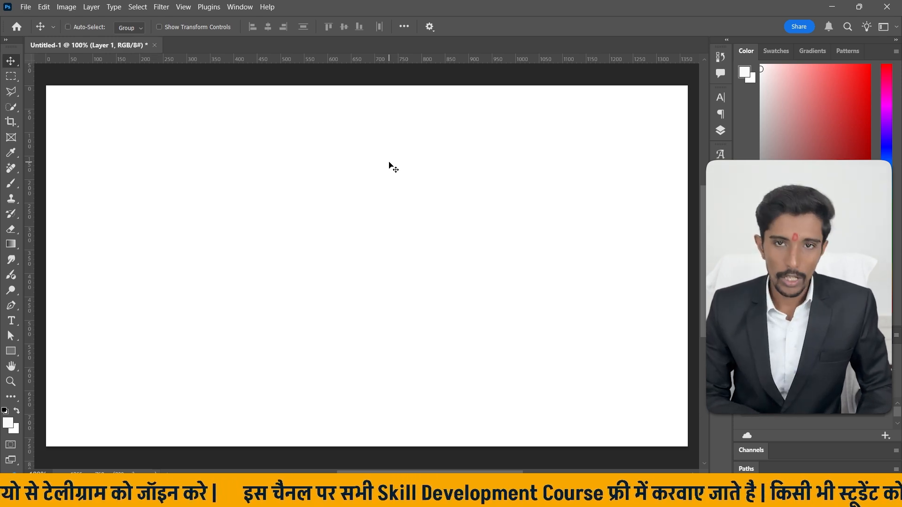
pyautogui.click(644, 140)
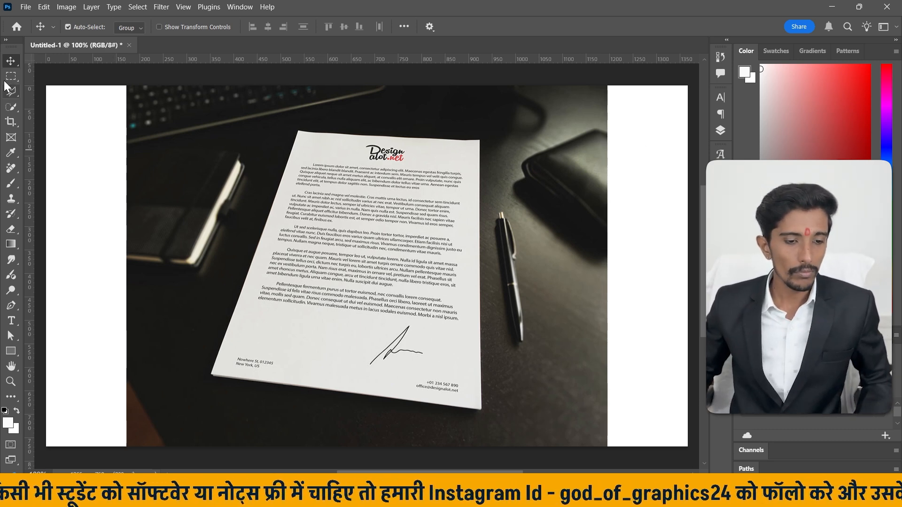
# Straighten the letter with the Perspective Crop tool, fitting the crop corners to the four corners of the paper, and apply the crop
pyautogui.click(14, 122)
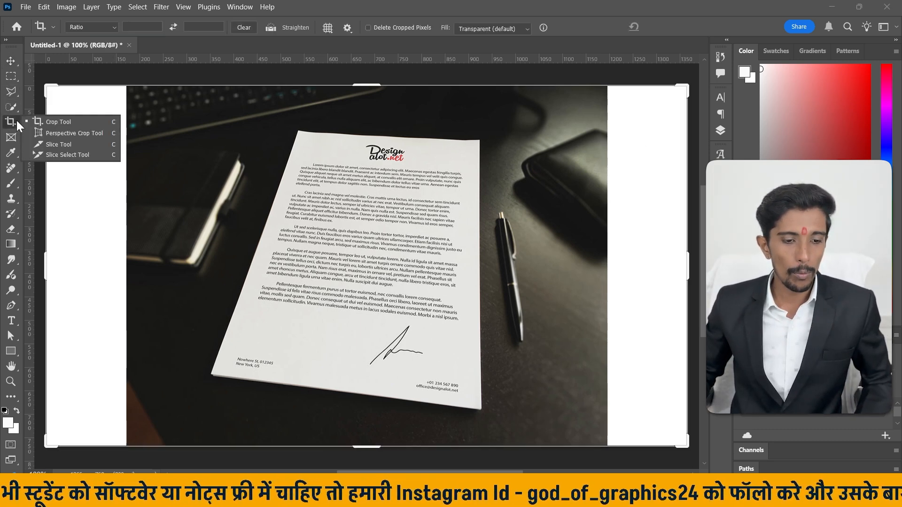
pyautogui.click(69, 133)
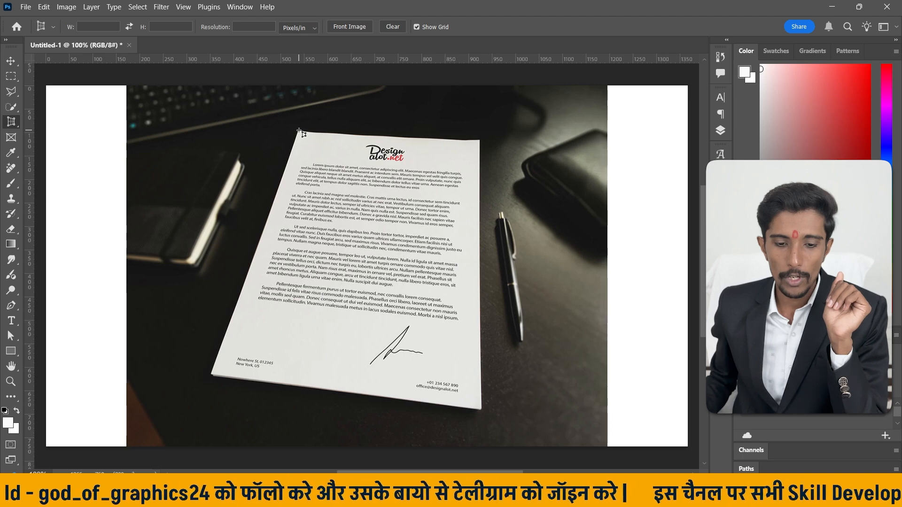
pyautogui.moveTo(299, 131); pyautogui.dragTo(478, 405)
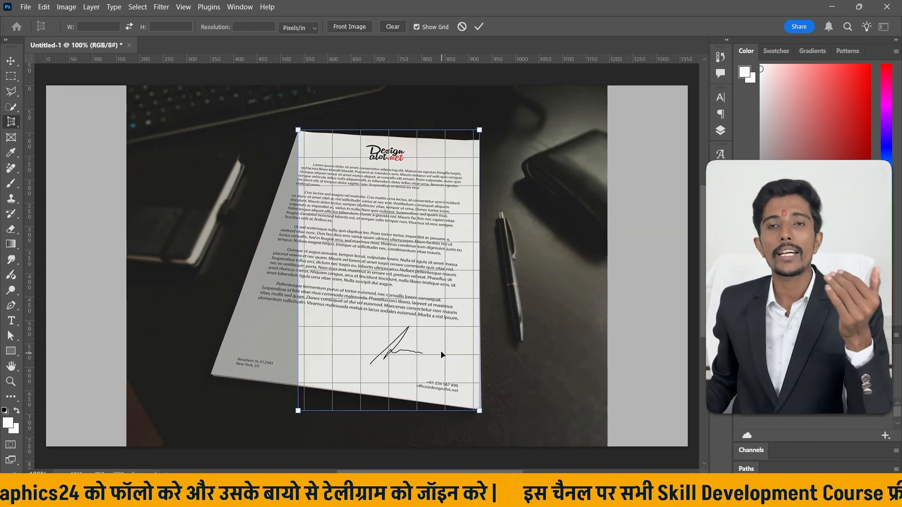
pyautogui.moveTo(298, 412); pyautogui.dragTo(210, 377)
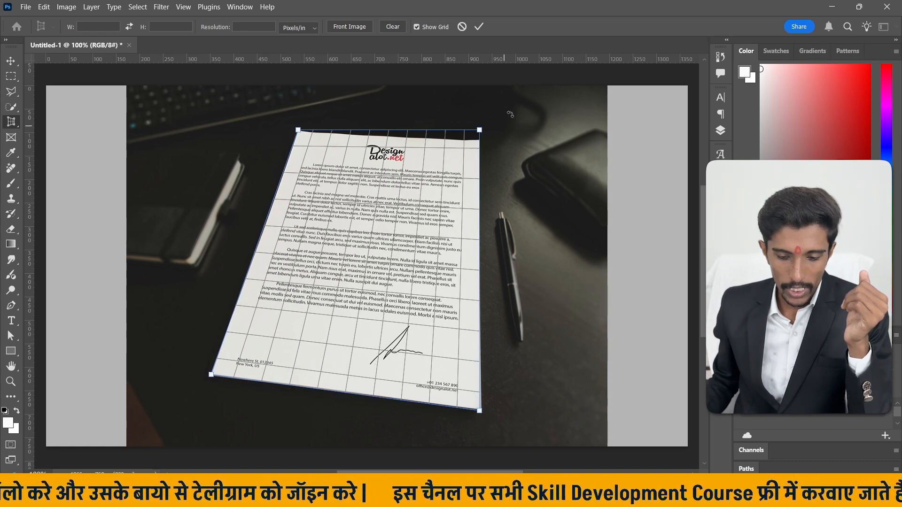
pyautogui.scroll(2, 469, 172)
pyautogui.moveTo(481, 158); pyautogui.dragTo(481, 168)
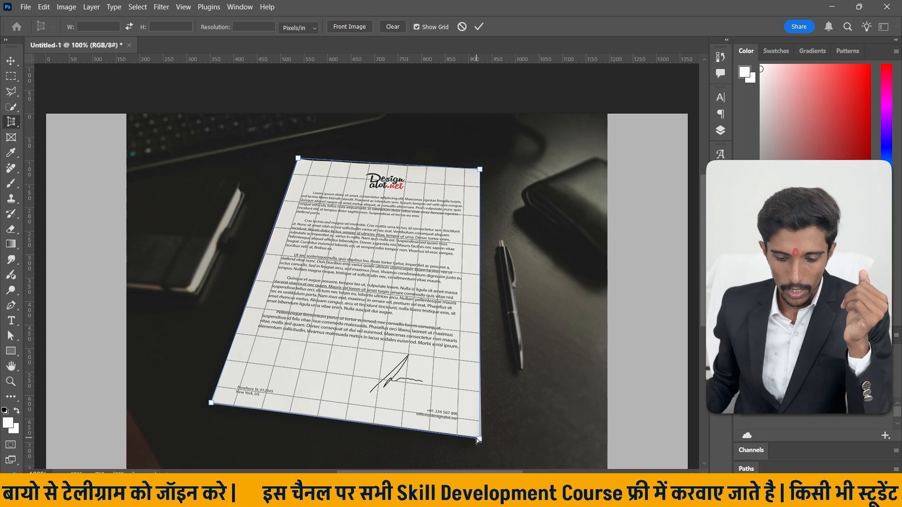
pyautogui.moveTo(480, 439); pyautogui.dragTo(478, 439)
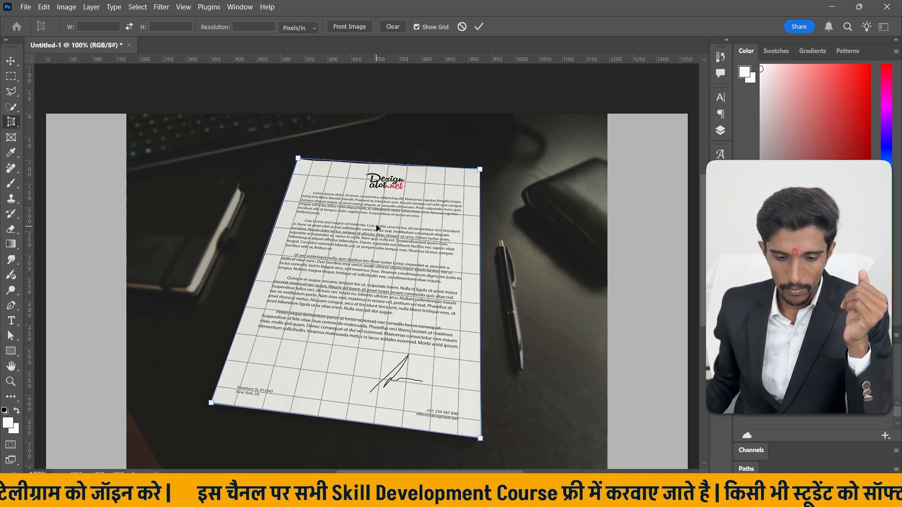
pyautogui.moveTo(298, 159); pyautogui.dragTo(300, 160)
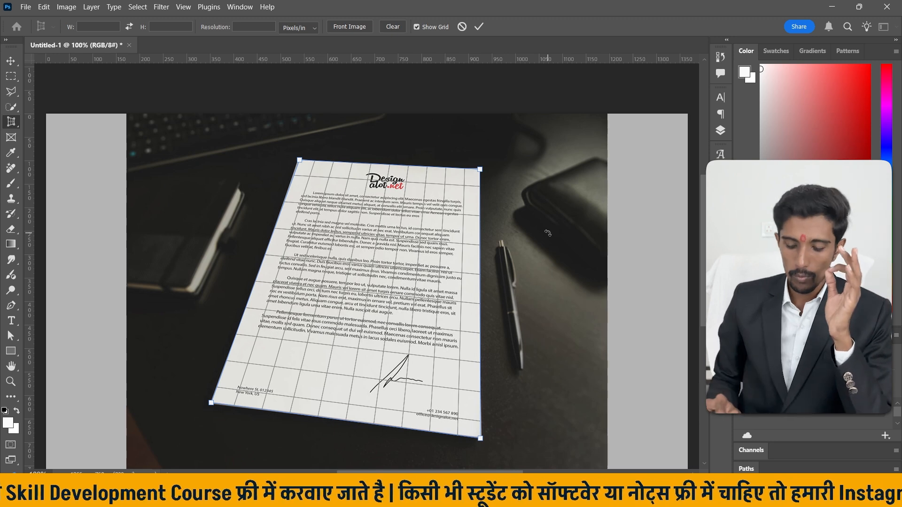
pyautogui.click(480, 27)
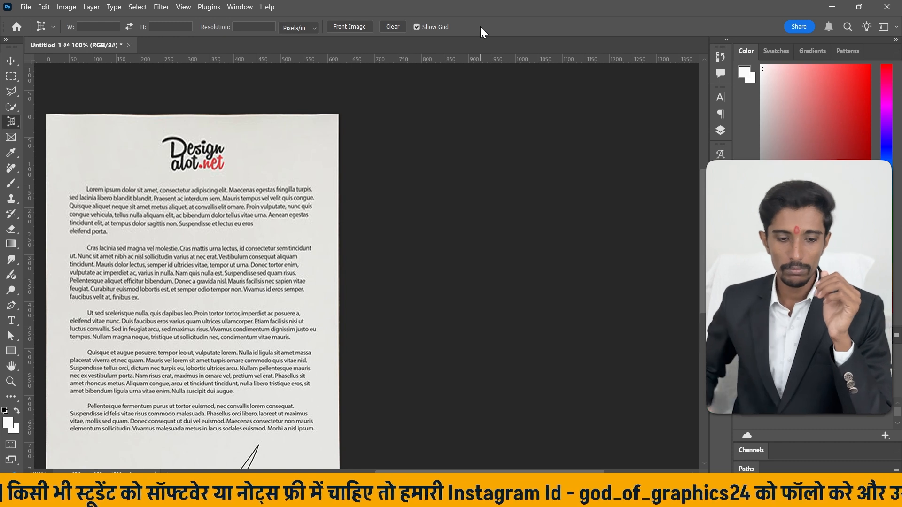
# Fill in the Perspective Crop width, height and resolution from the front image, keeping Pixels/in, and return to the Move tool
pyautogui.scroll(-2, 298, 259)
pyautogui.moveTo(207, 255); pyautogui.dragTo(350, 222)
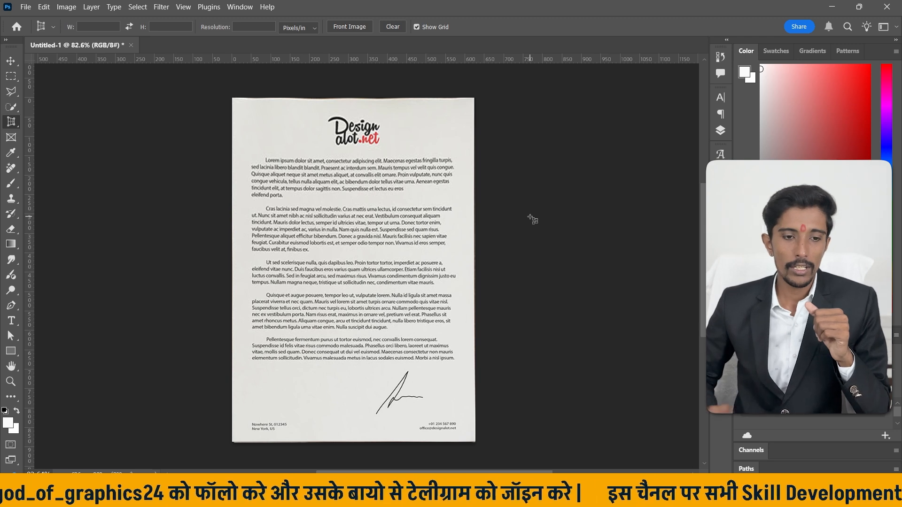
pyautogui.click(49, 27)
pyautogui.click(49, 27)
pyautogui.click(310, 26)
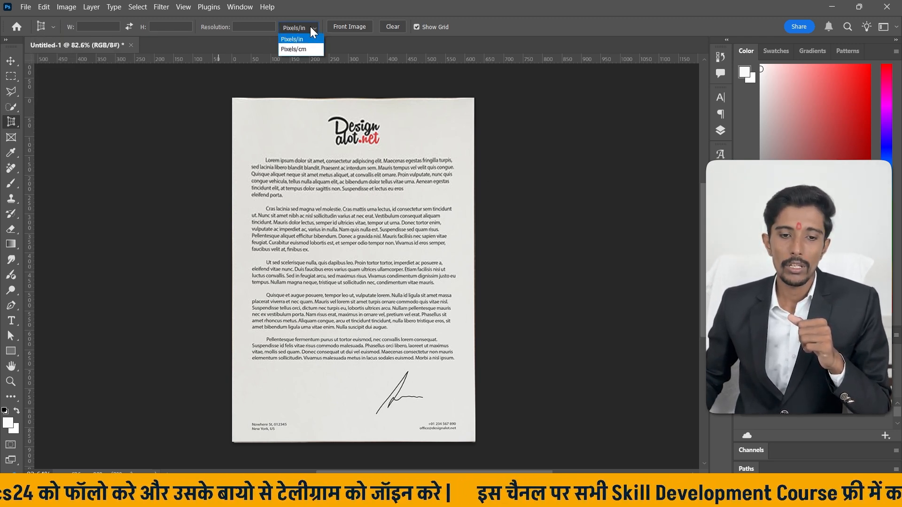
pyautogui.click(310, 27)
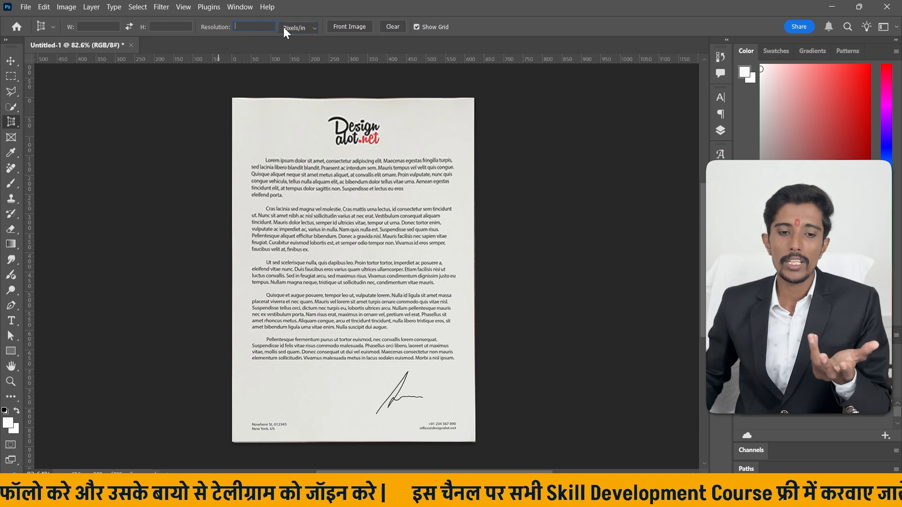
pyautogui.click(357, 26)
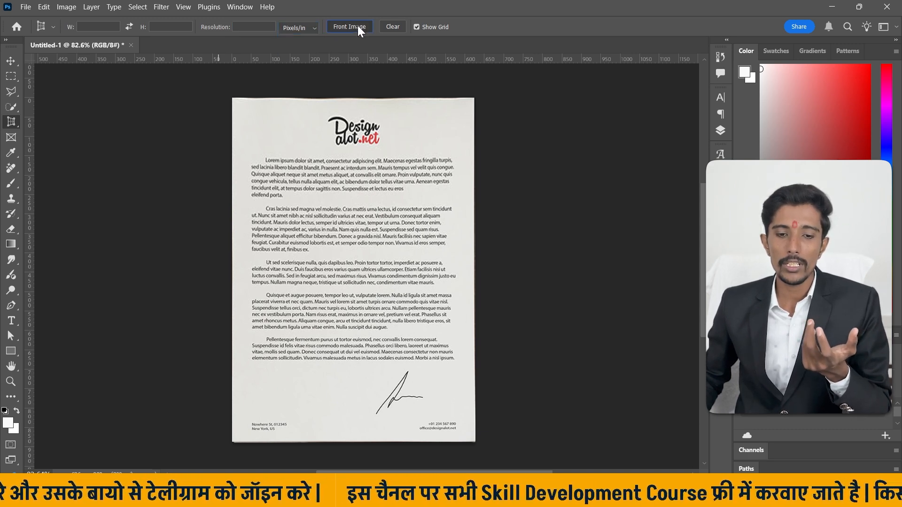
pyautogui.click(357, 25)
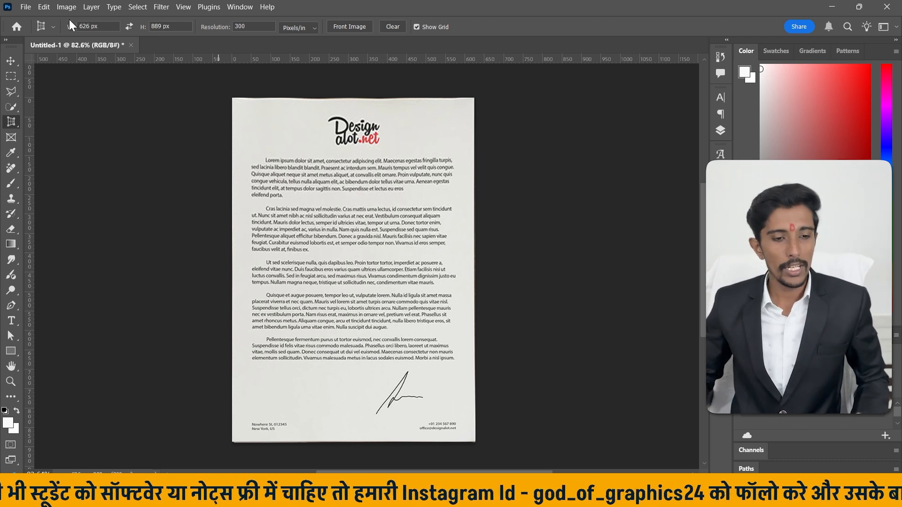
pyautogui.click(16, 61)
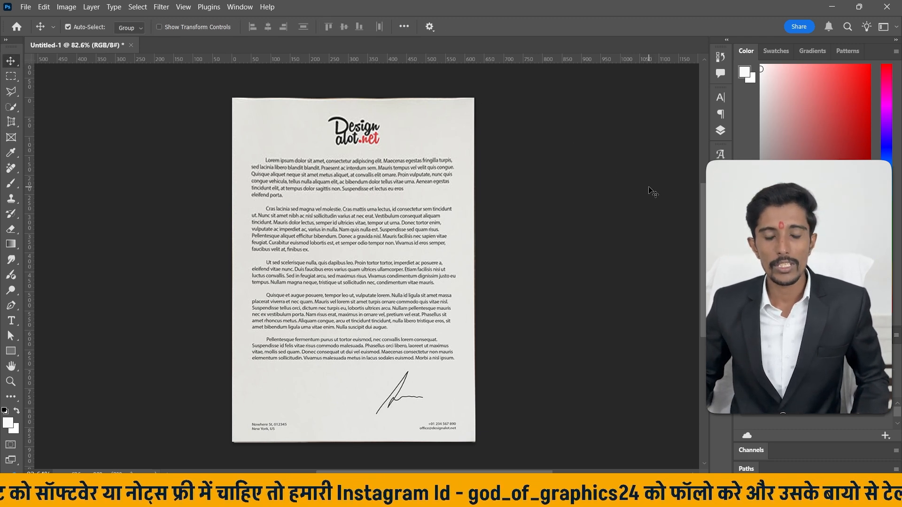